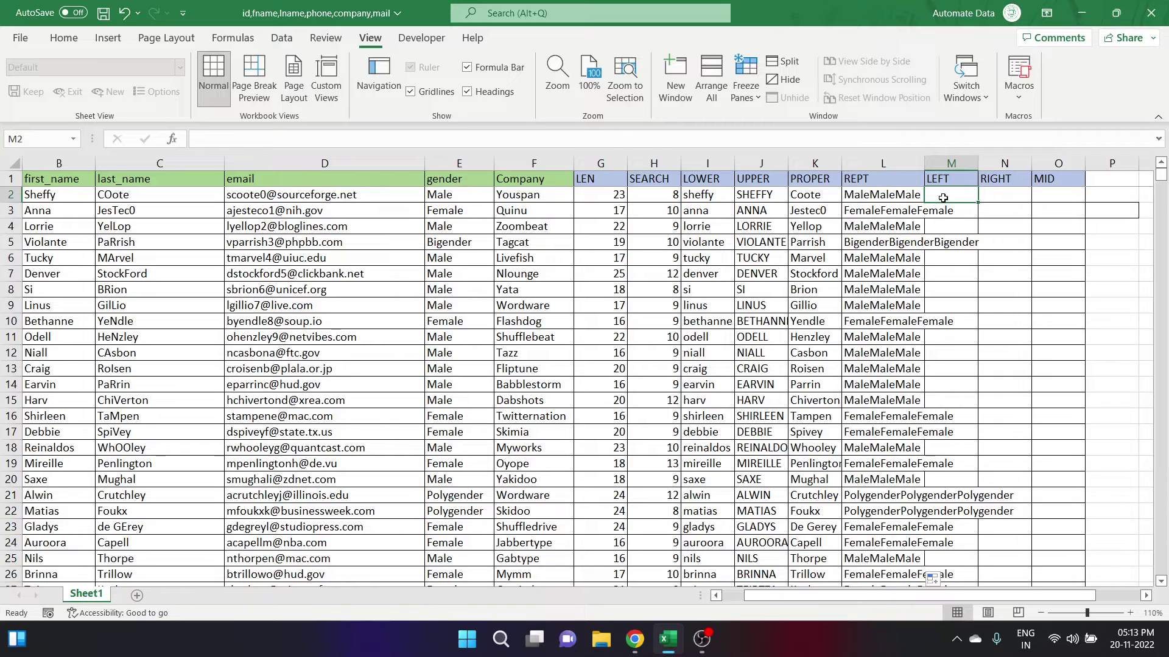
# Enter =LEFT(D2,4) in M2 to extract the first four email characters and fill it down the LEFT column.
pyautogui.write('=LEFT')
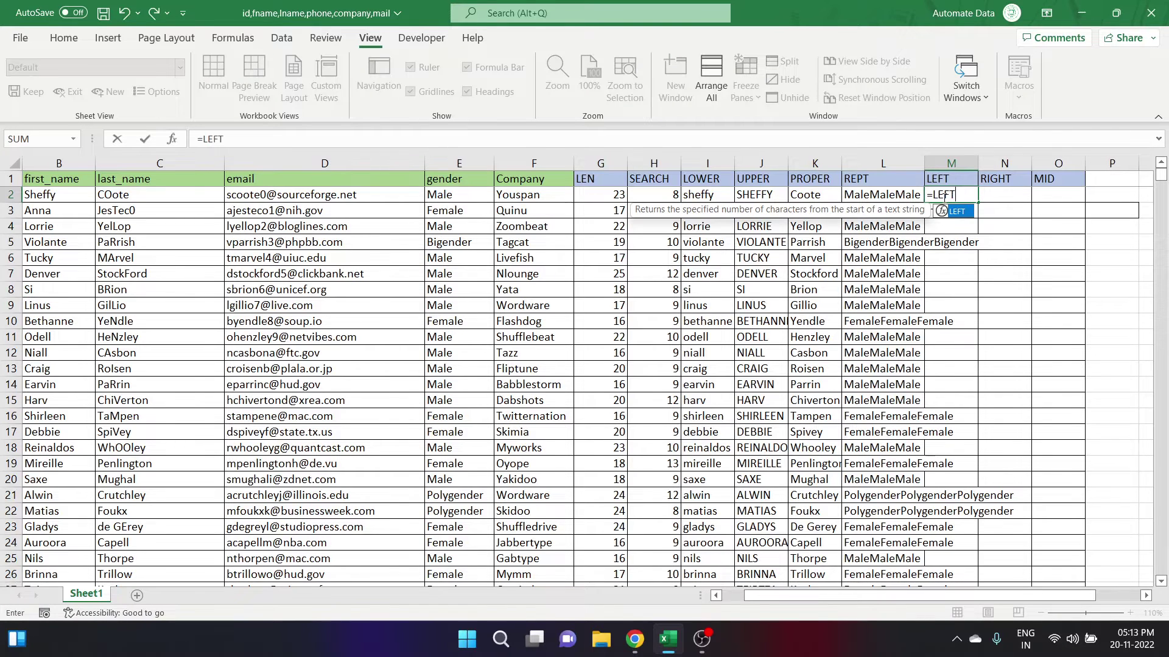
pyautogui.write('(')
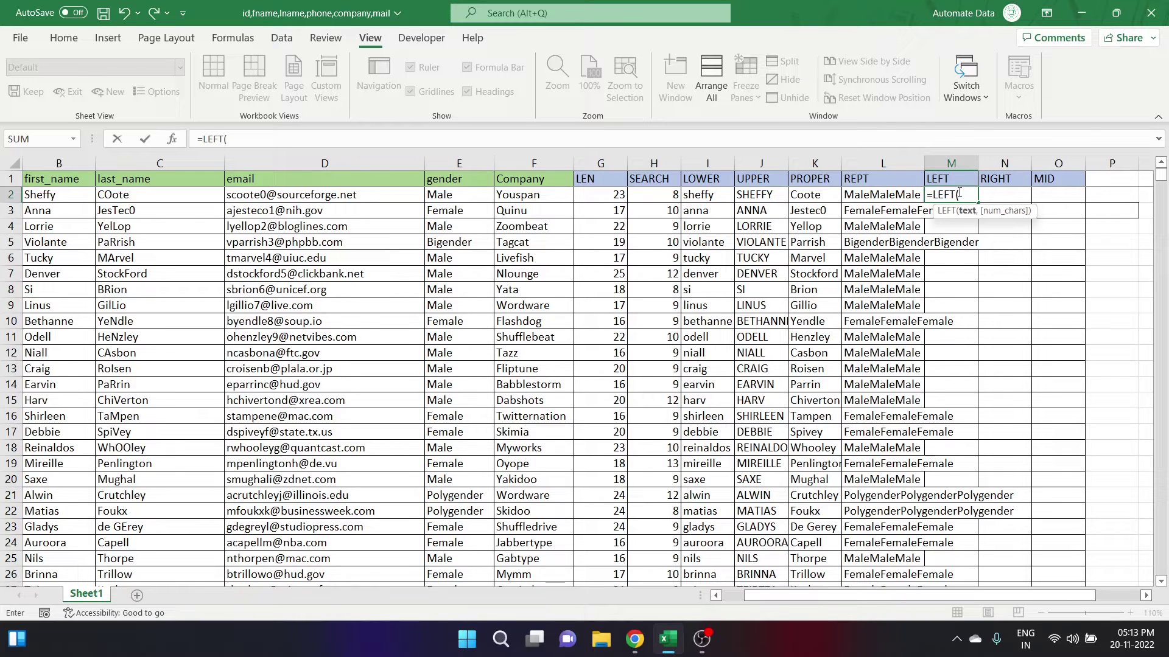
pyautogui.click(334, 194)
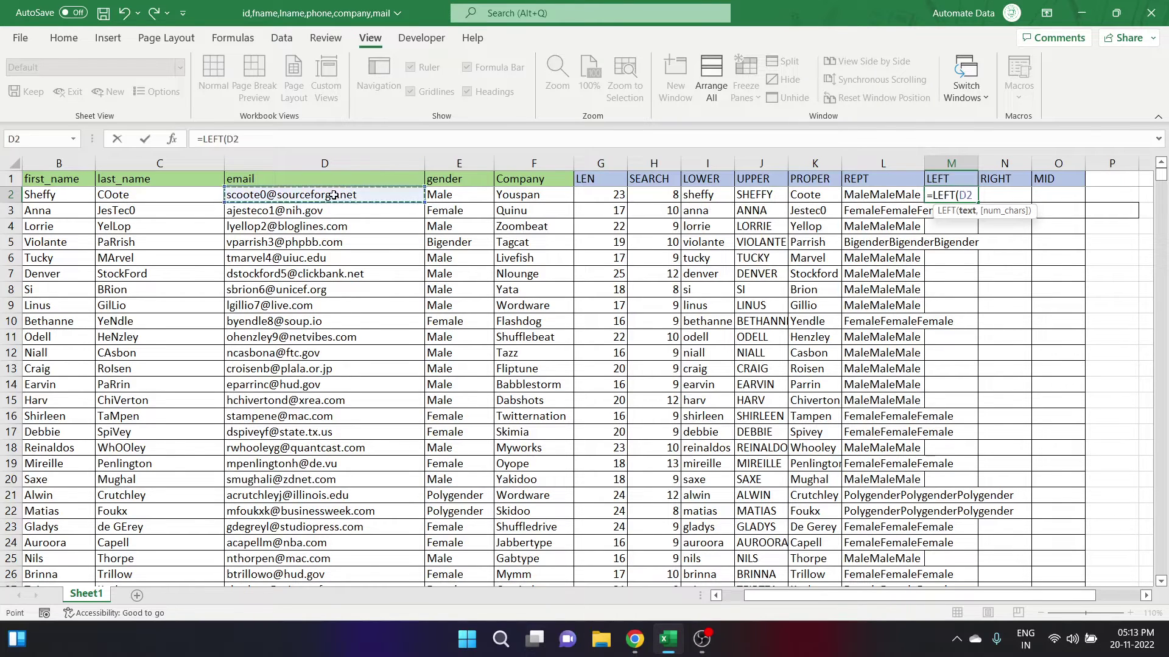
pyautogui.write(',')
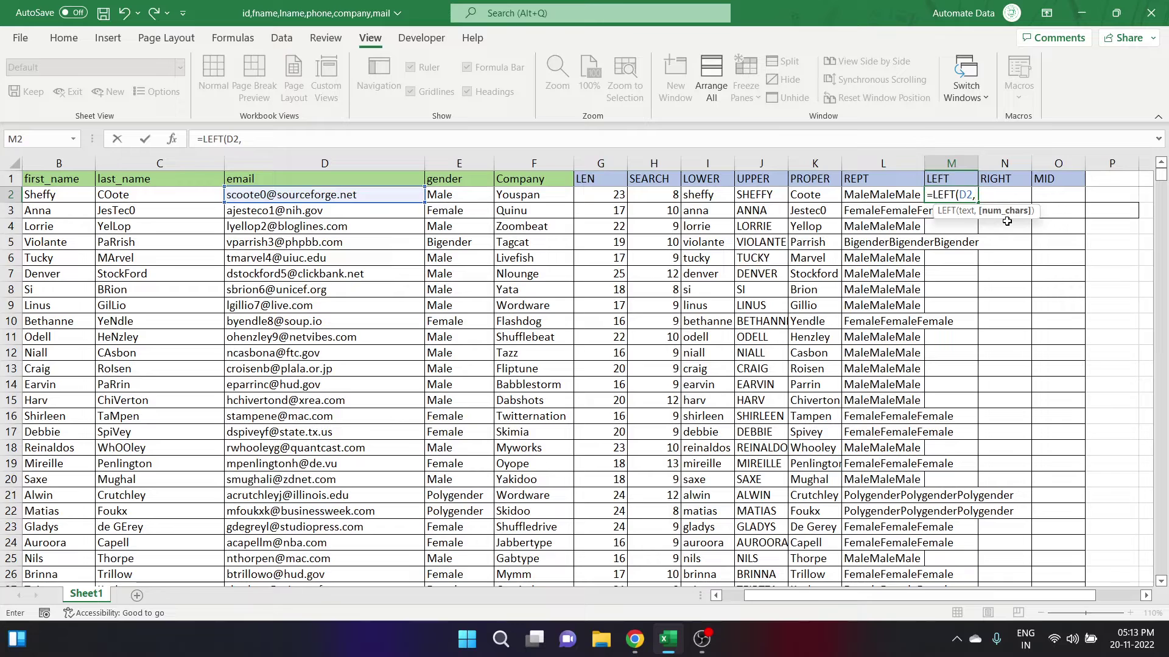
pyautogui.write('4)')
pyautogui.press('Return')
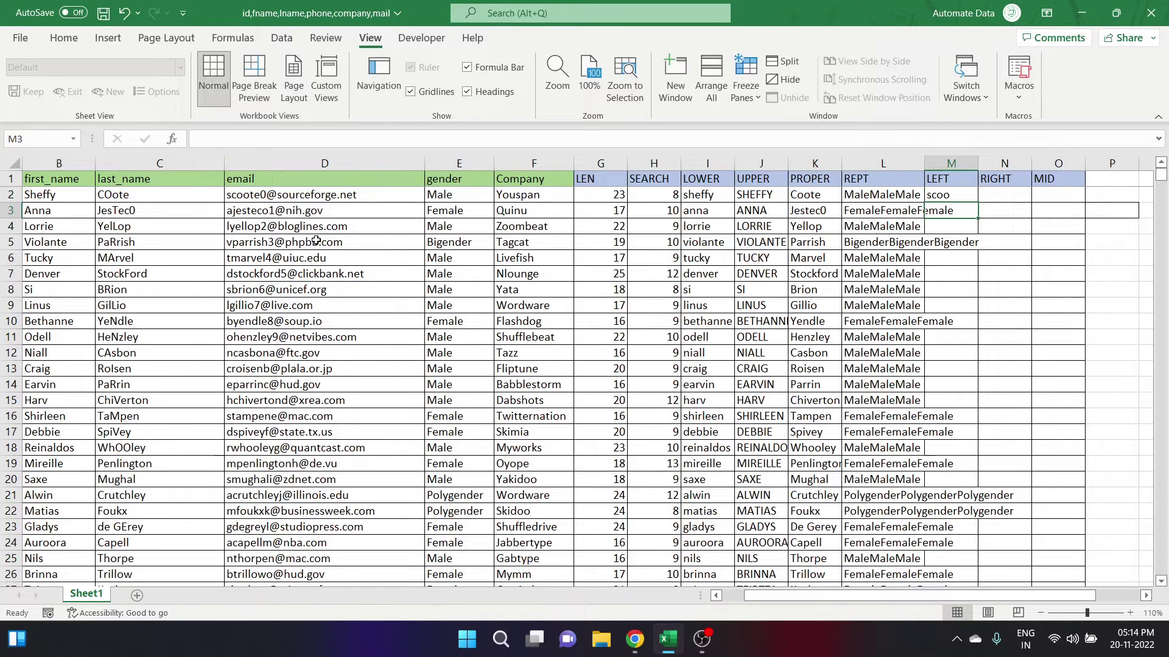
pyautogui.click(957, 199)
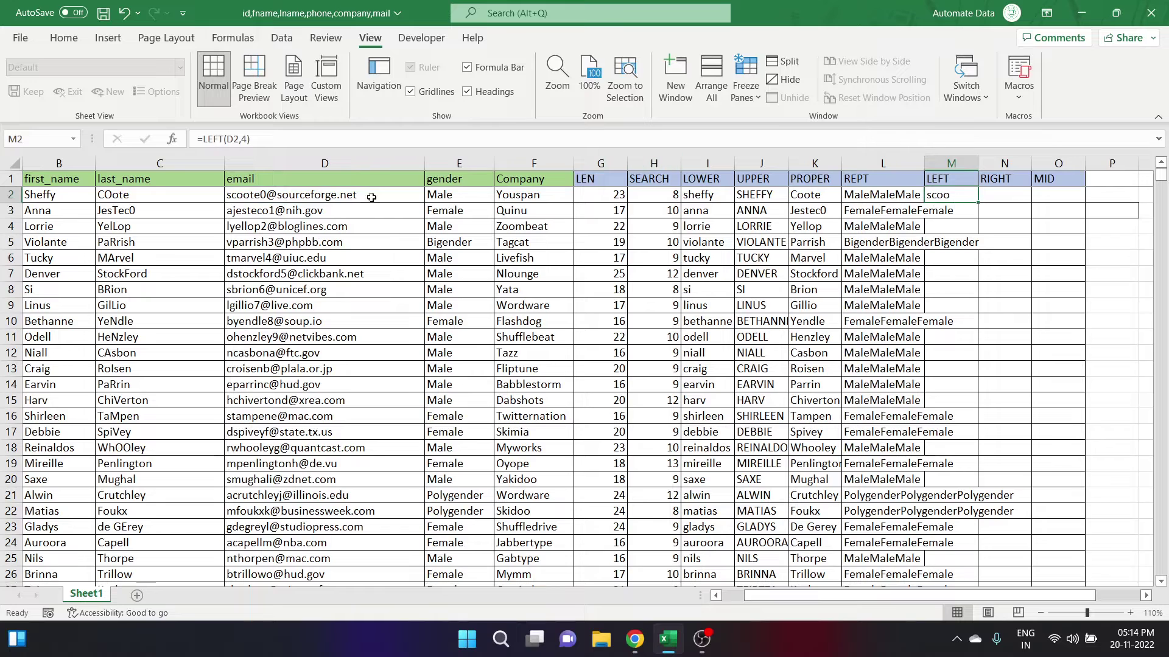
pyautogui.doubleClick(978, 204)
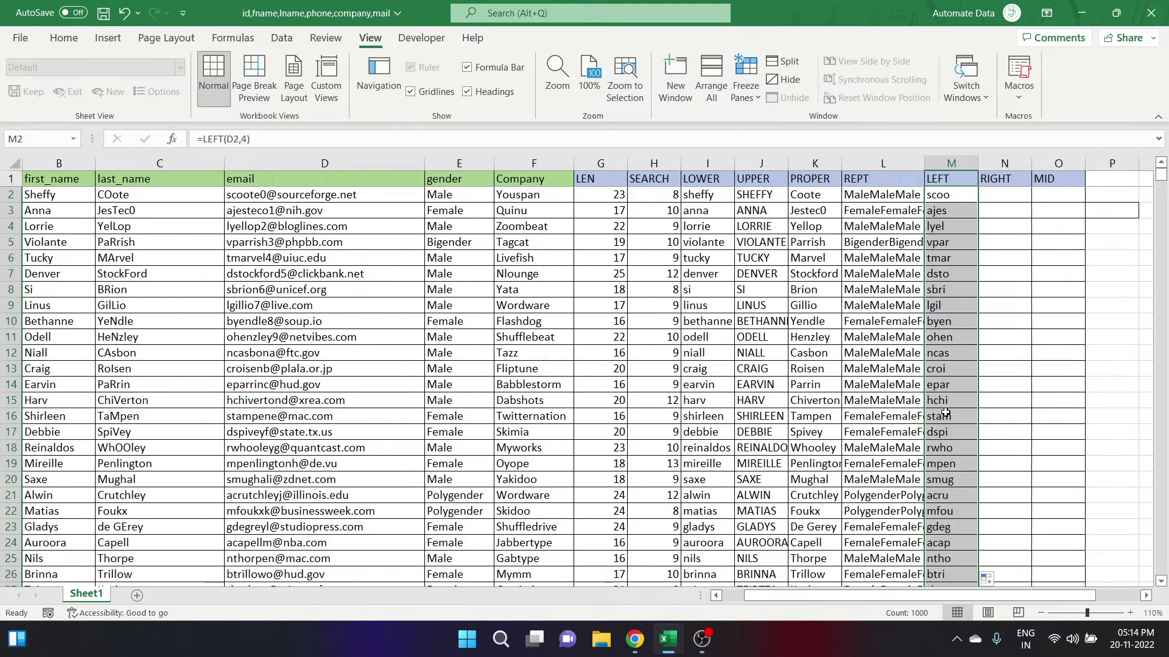
pyautogui.click(1002, 340)
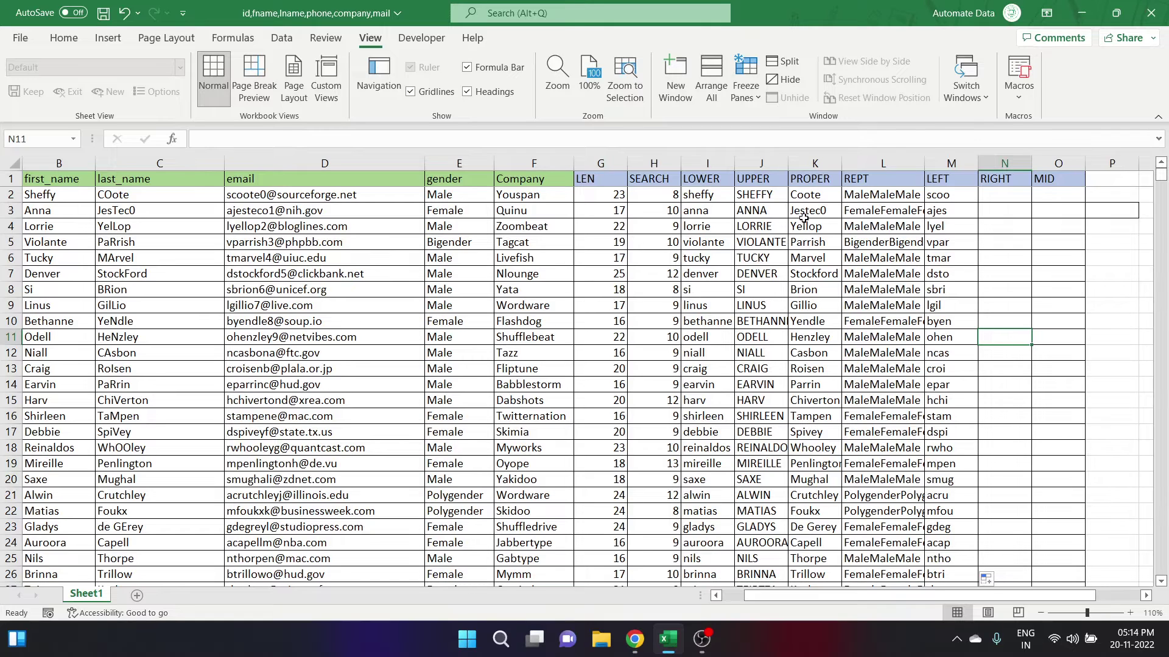
# Undo the fill down the LEFT column and clear the formula from M2.
pyautogui.click(951, 196)
pyautogui.hotkey('ctrl', 'z')
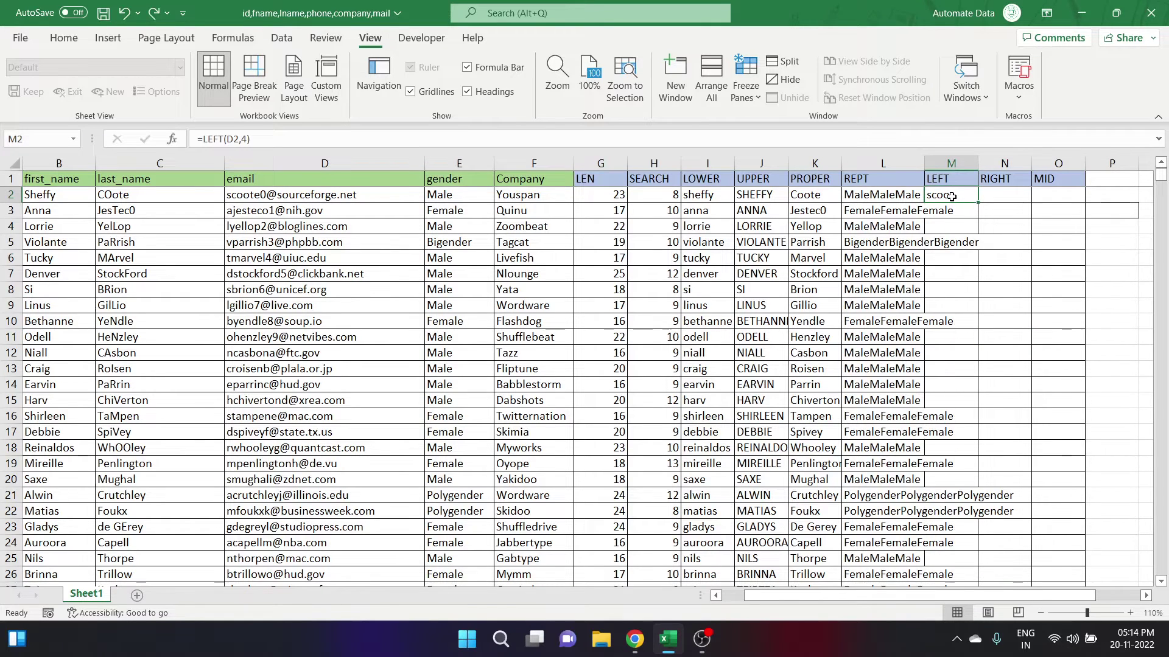
pyautogui.press('Delete')
# Enter =LEFT(D2,SEARCH("@",D2)) in M2 to extract the email text up to the @ sign.
pyautogui.write('=LEFT')
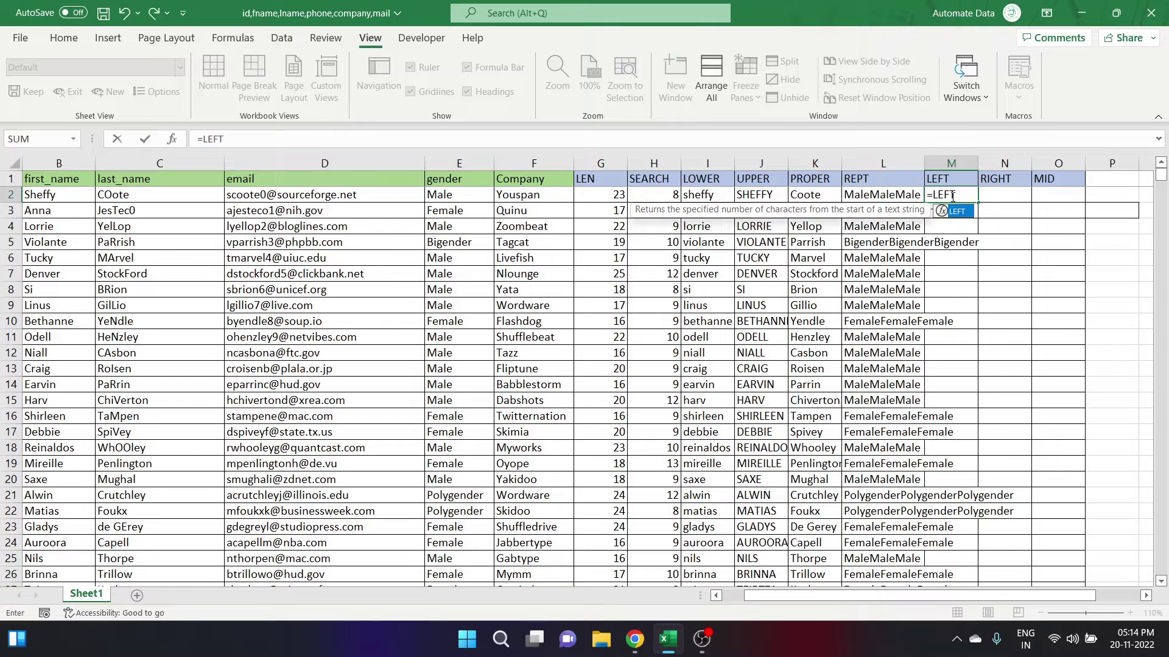
pyautogui.write('(')
pyautogui.click(309, 201)
pyautogui.write(',')
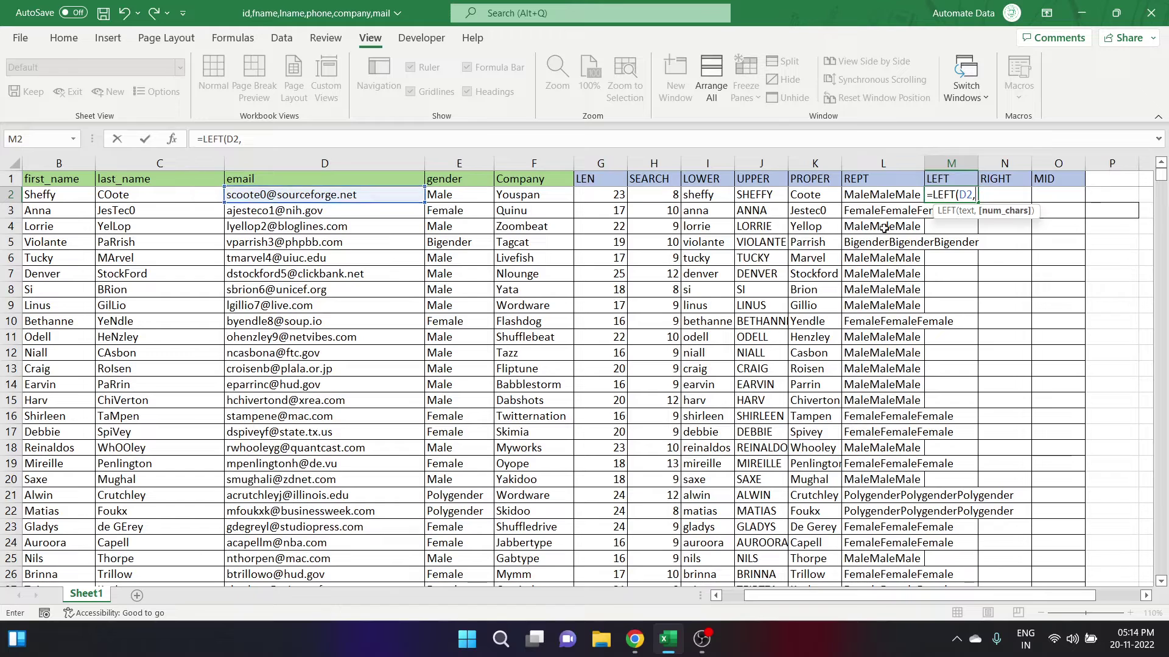
pyautogui.write('SEARCH')
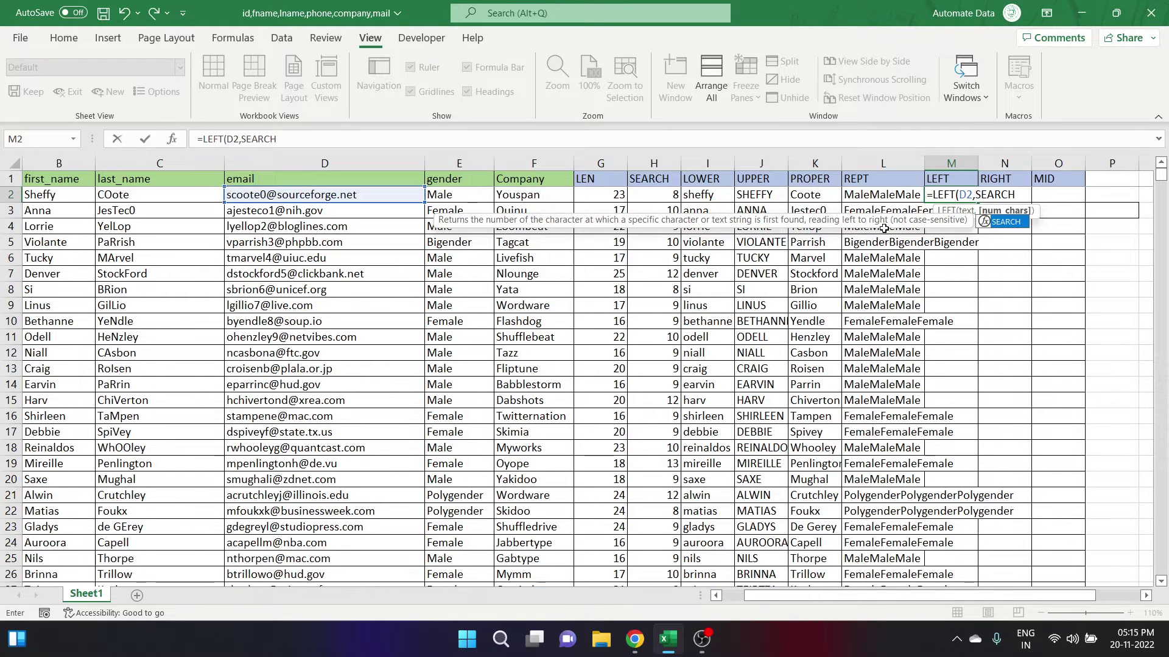
pyautogui.write('(')
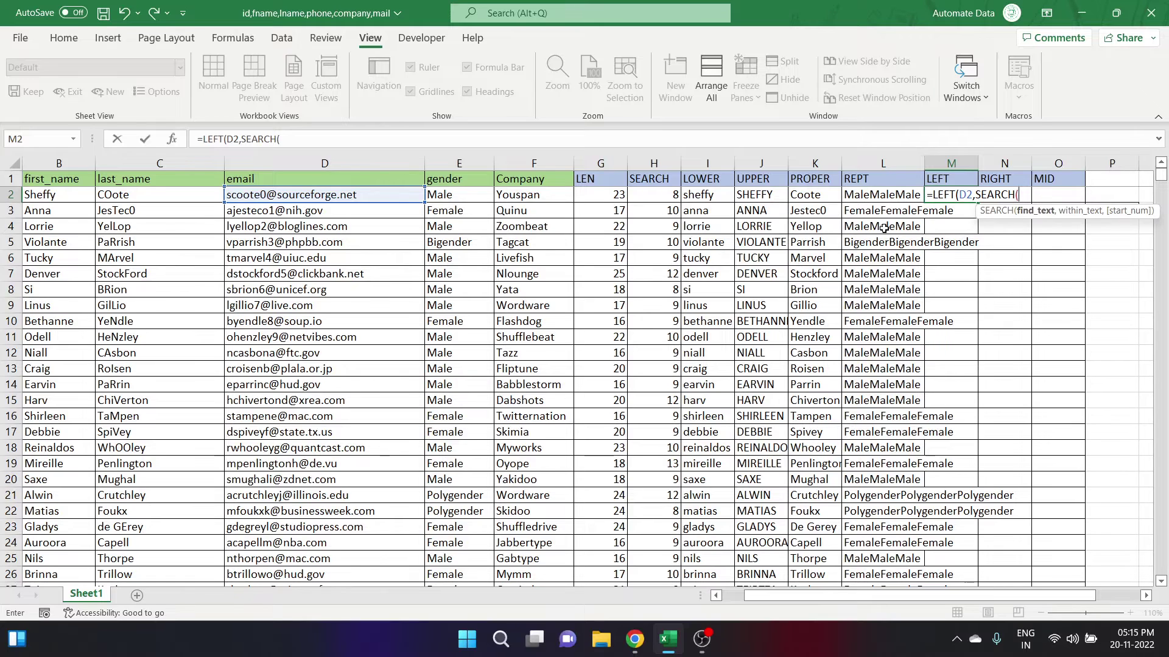
pyautogui.write('"@",')
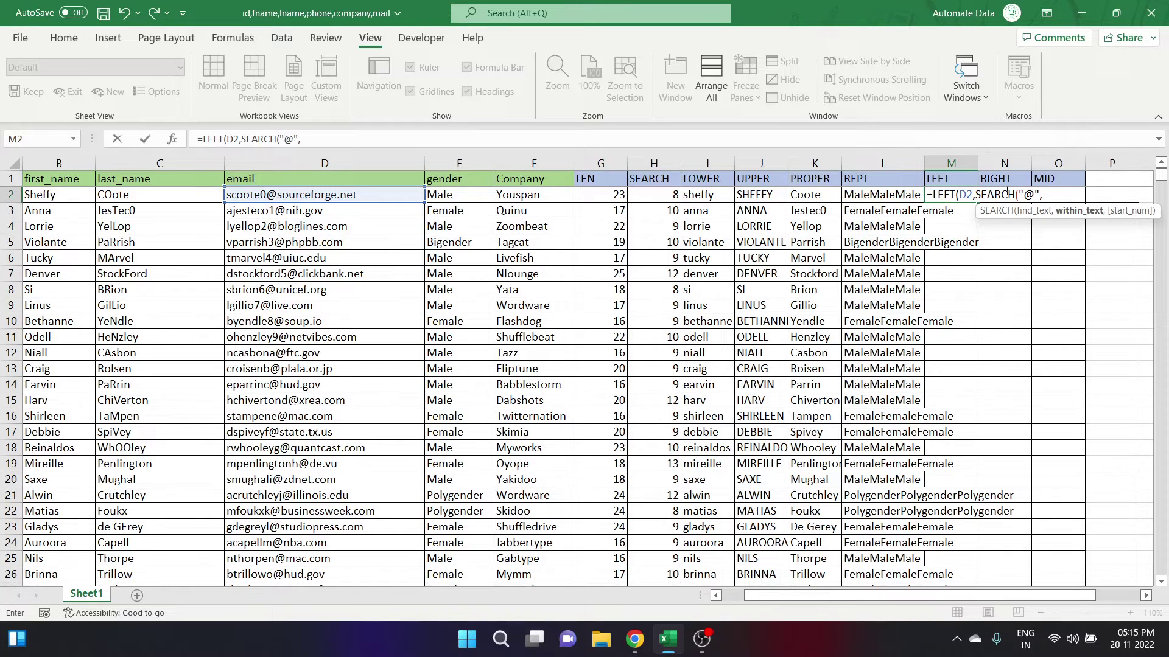
pyautogui.click(281, 195)
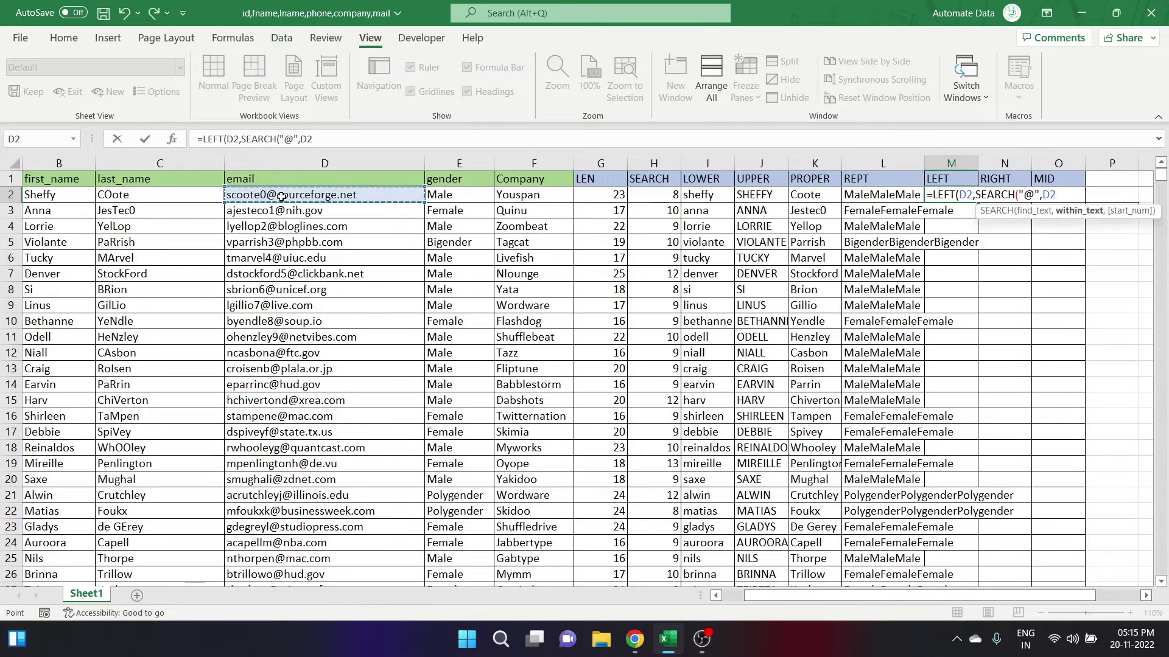
pyautogui.write(')')
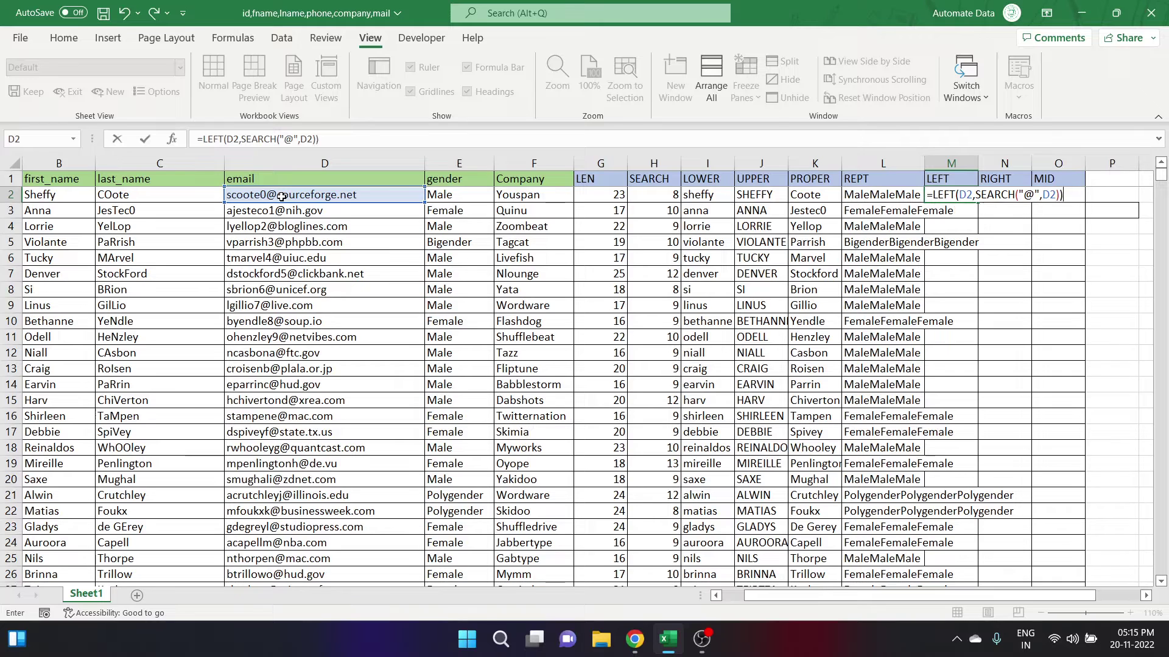
pyautogui.press('Return')
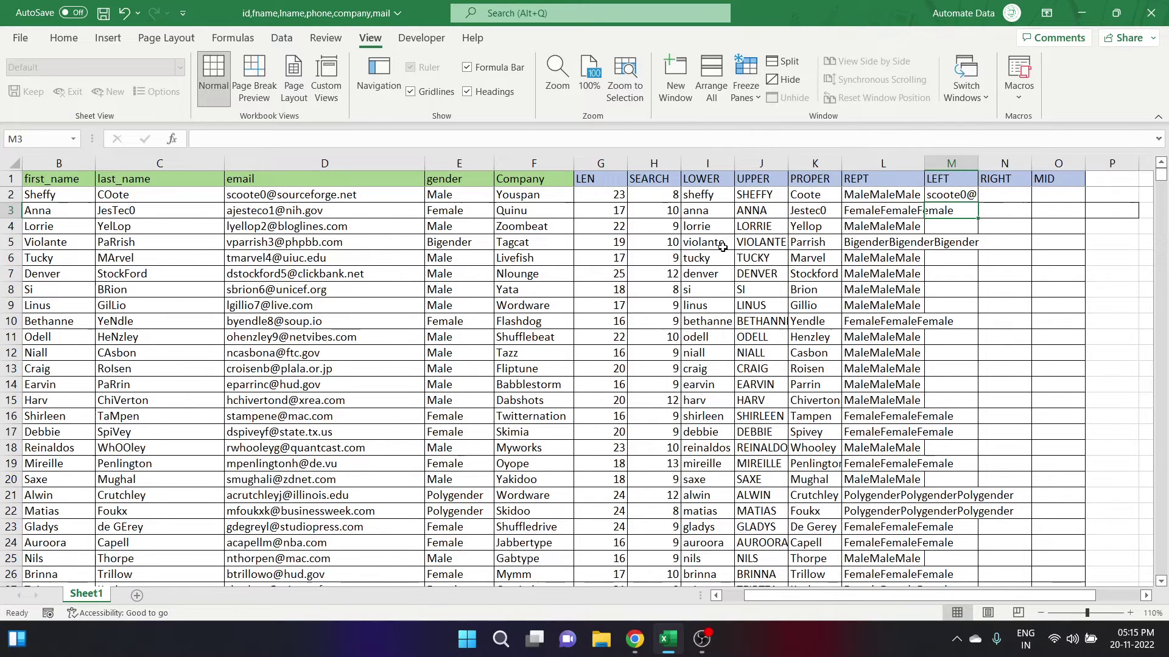
# Edit the M2 formula to =LEFT(D2,SEARCH("@",D2)-1) so the @ sign is excluded.
pyautogui.click(969, 195)
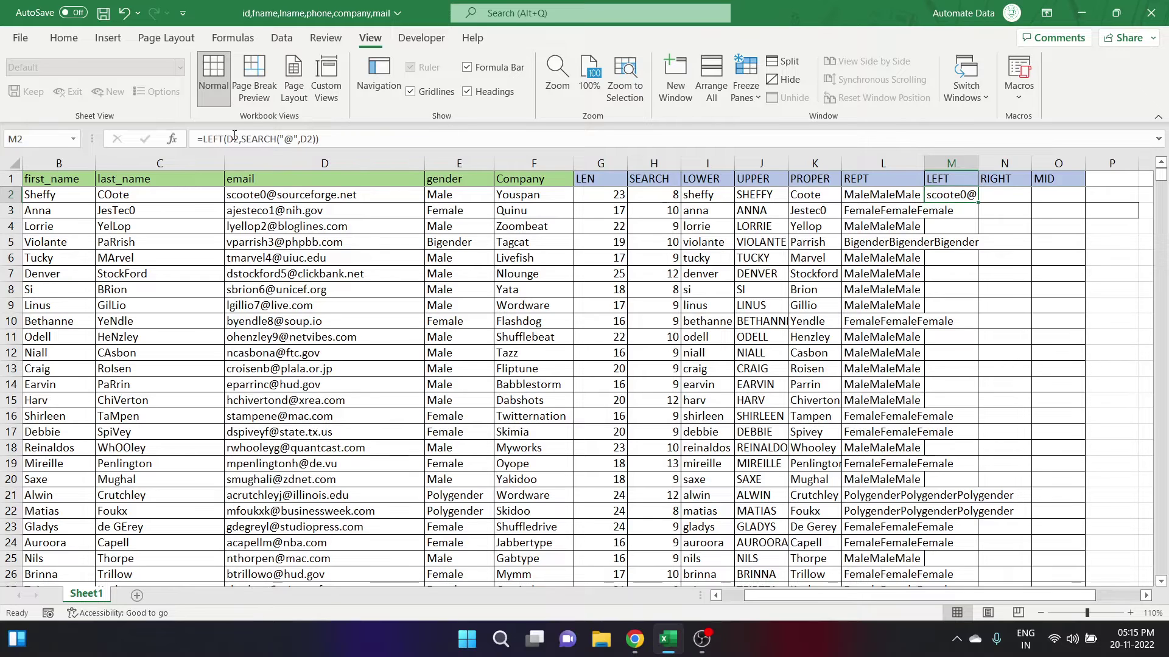
pyautogui.click(317, 139)
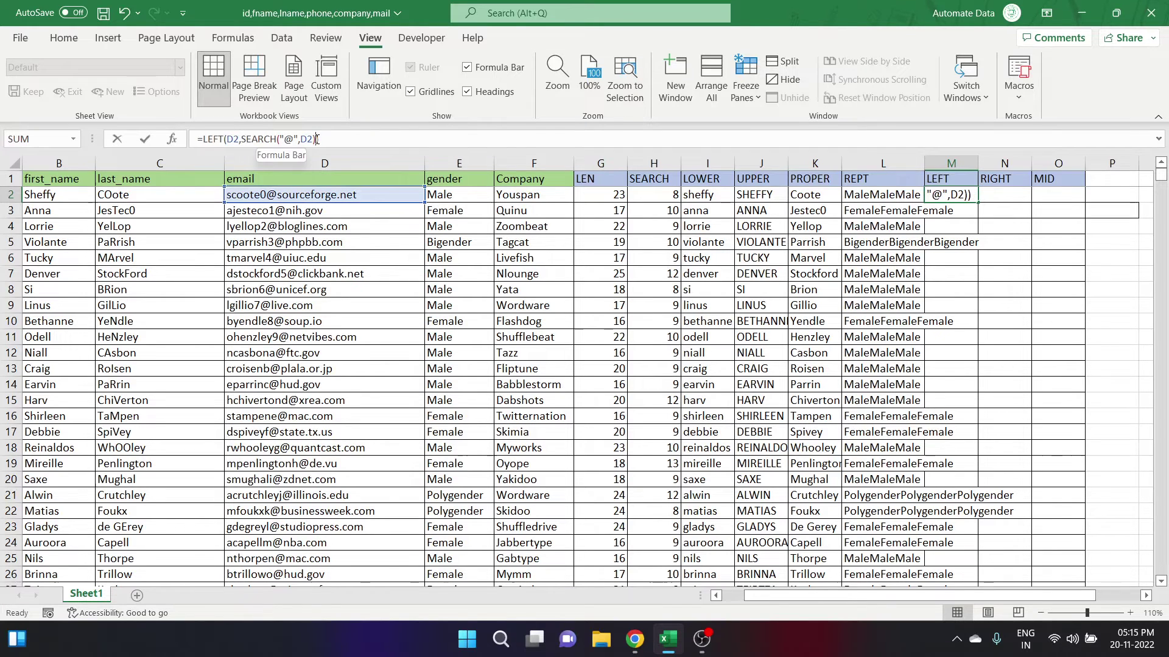
pyautogui.write('-1')
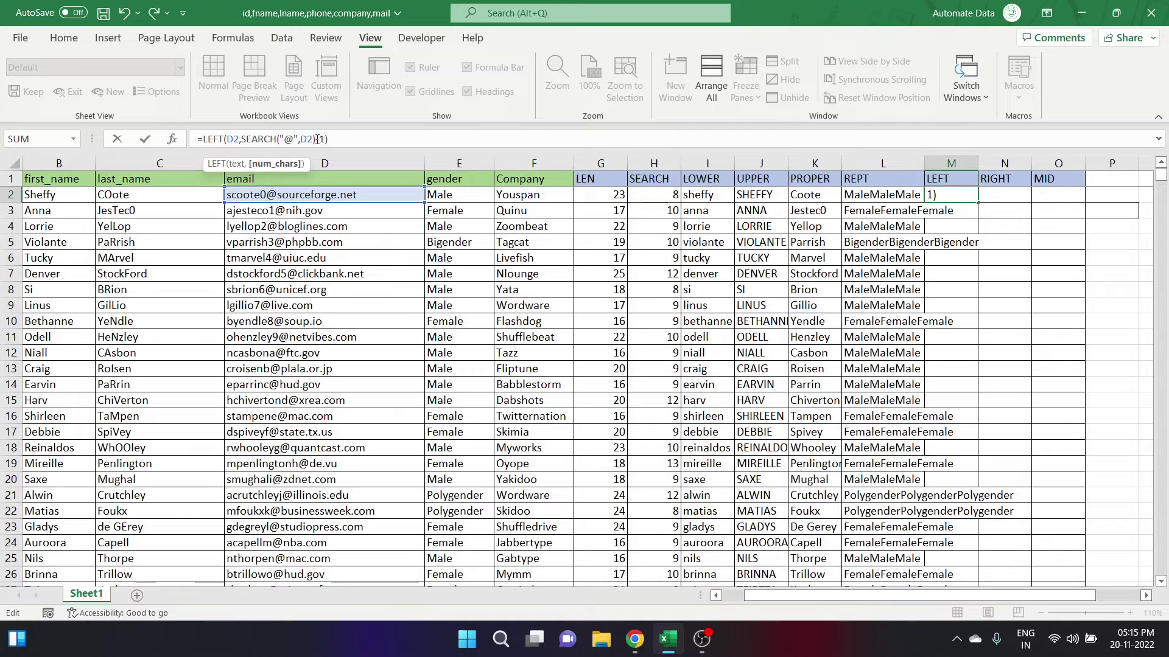
pyautogui.write(')')
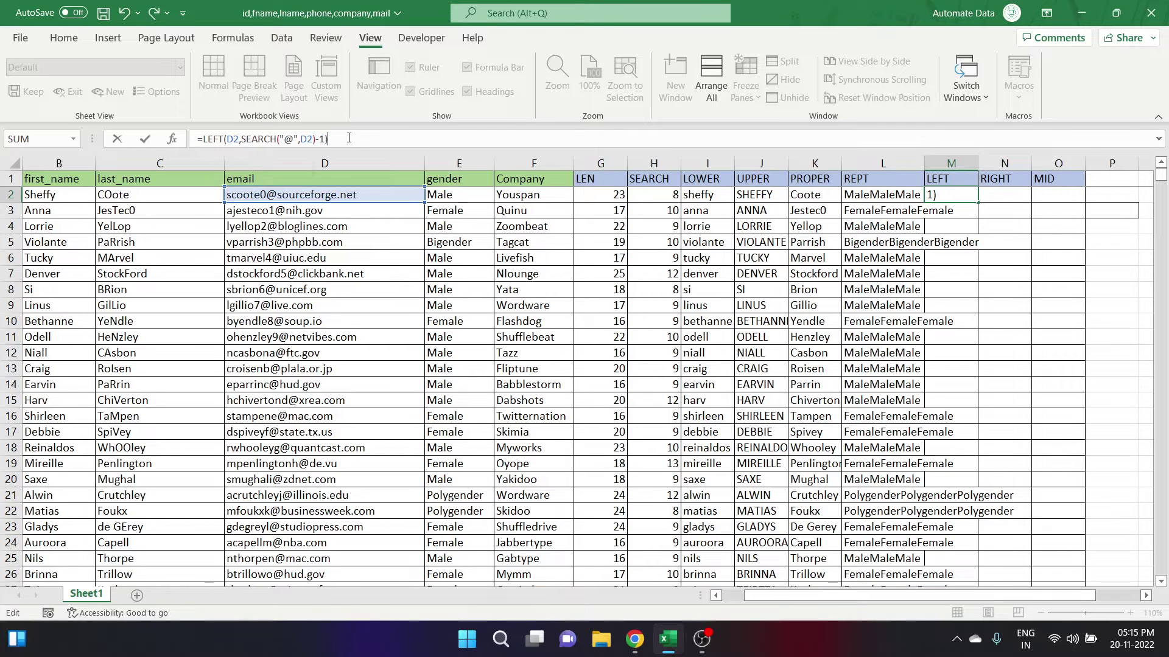
pyautogui.press('Return')
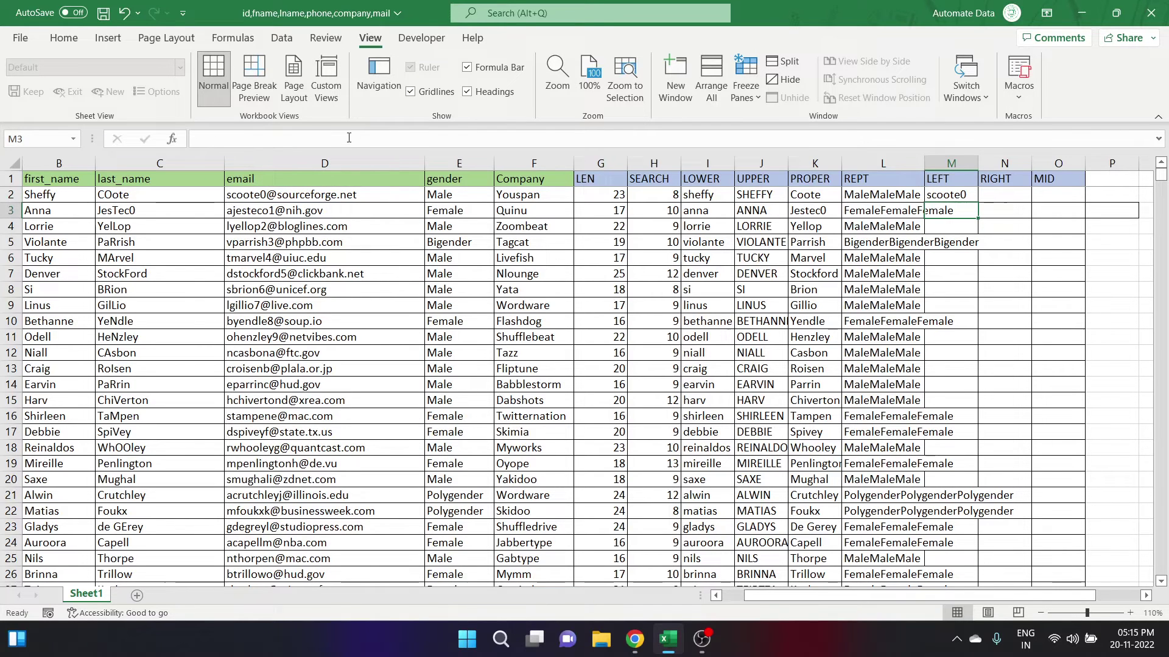
# Fill the M2 formula down the LEFT column and make column M slightly wider.
pyautogui.click(954, 193)
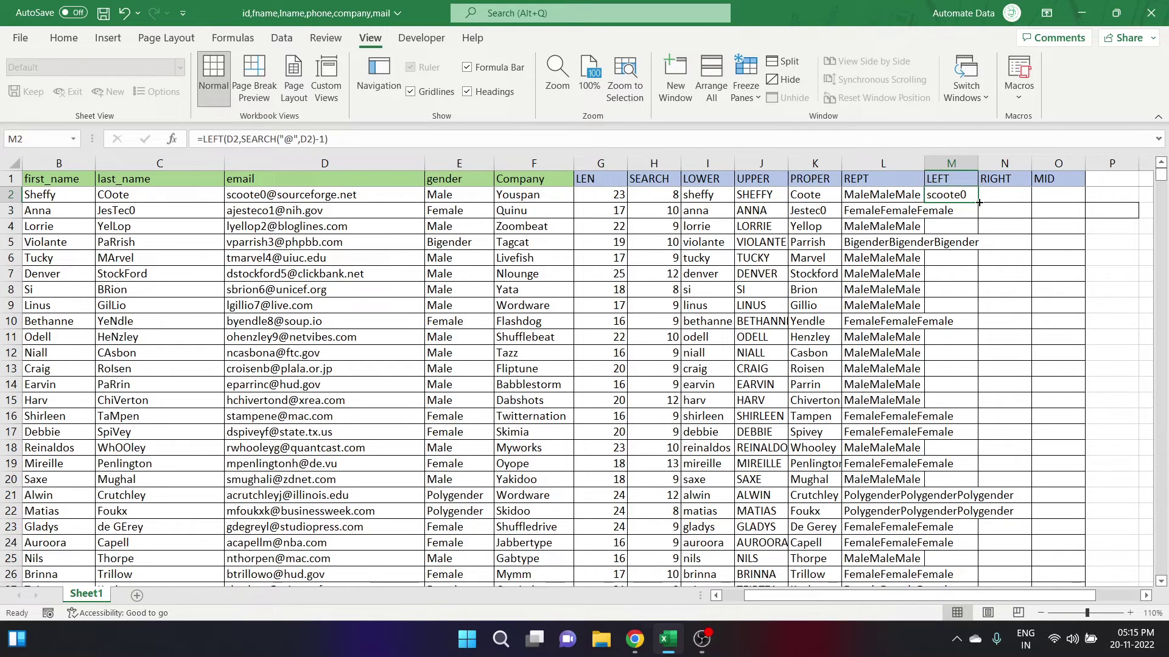
pyautogui.doubleClick(978, 202)
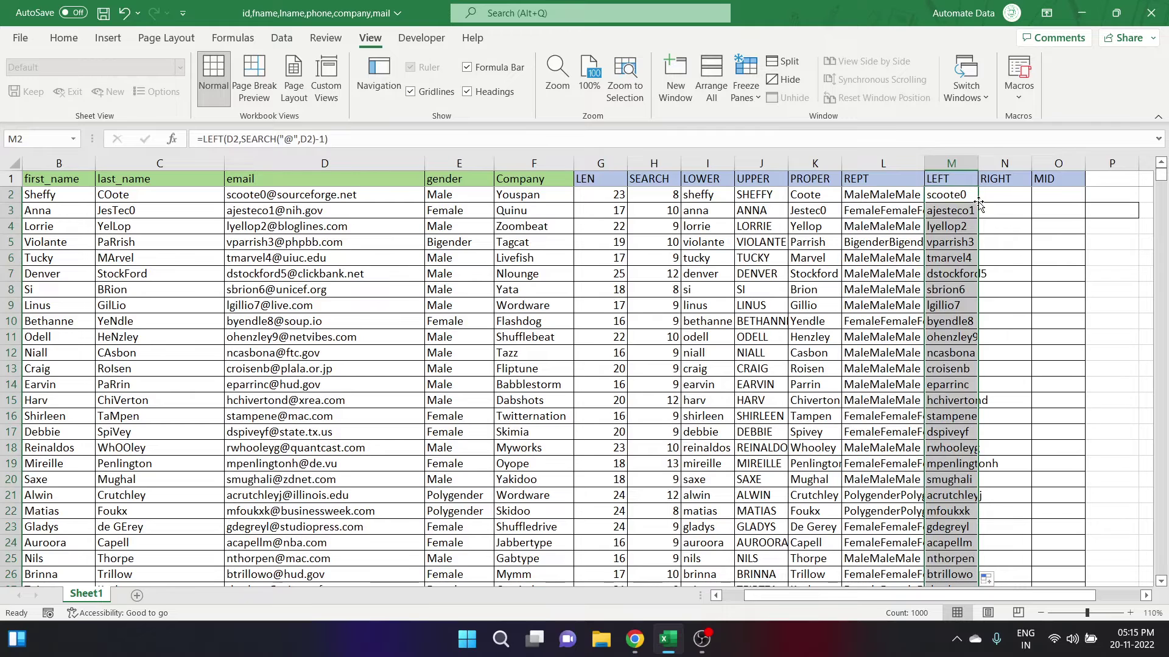
pyautogui.doubleClick(978, 163)
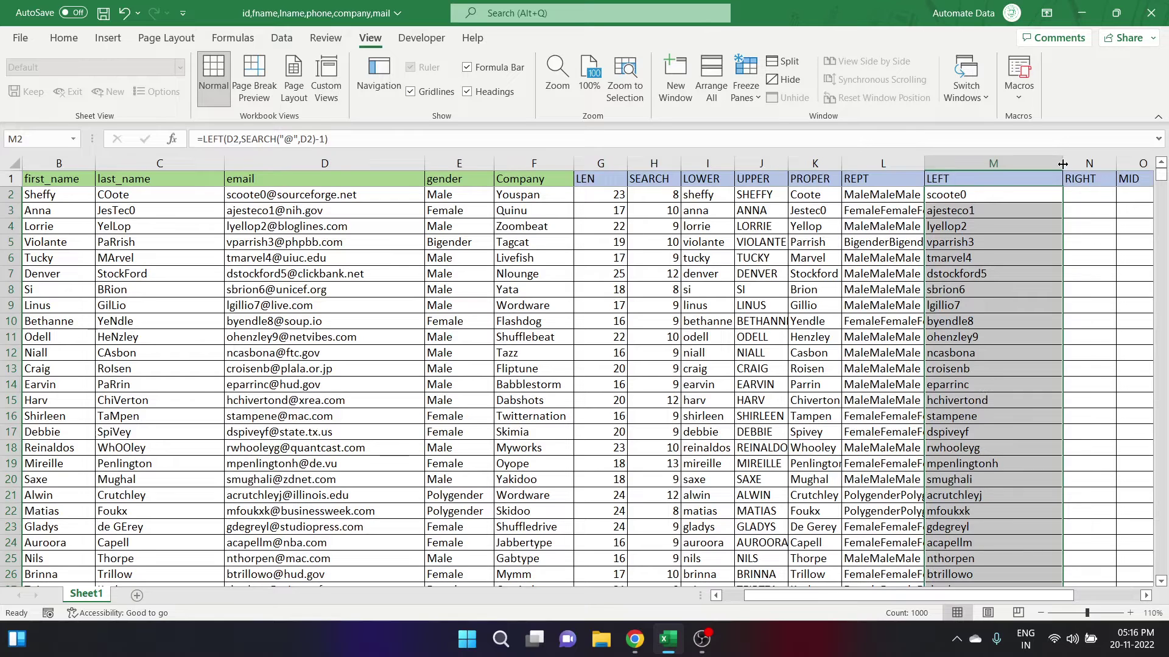
pyautogui.moveTo(1062, 164); pyautogui.dragTo(984, 166)
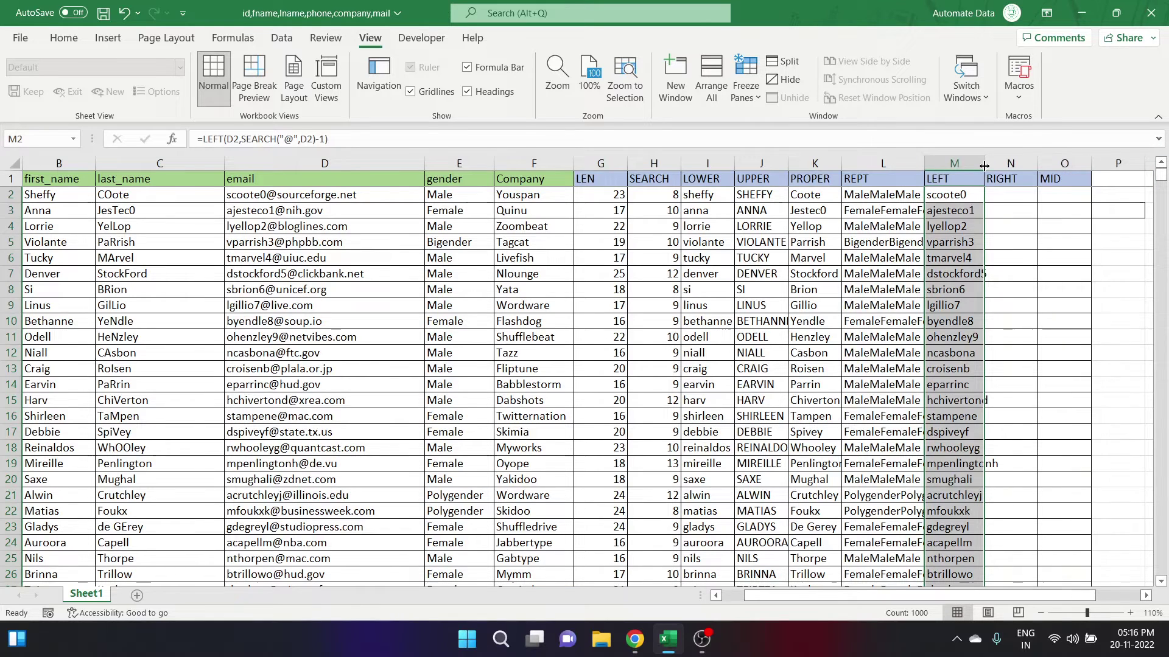
# Enter =RIGHT(F2,3) in N2 to extract the company's last three characters and fill it down the RIGHT column.
pyautogui.click(1011, 198)
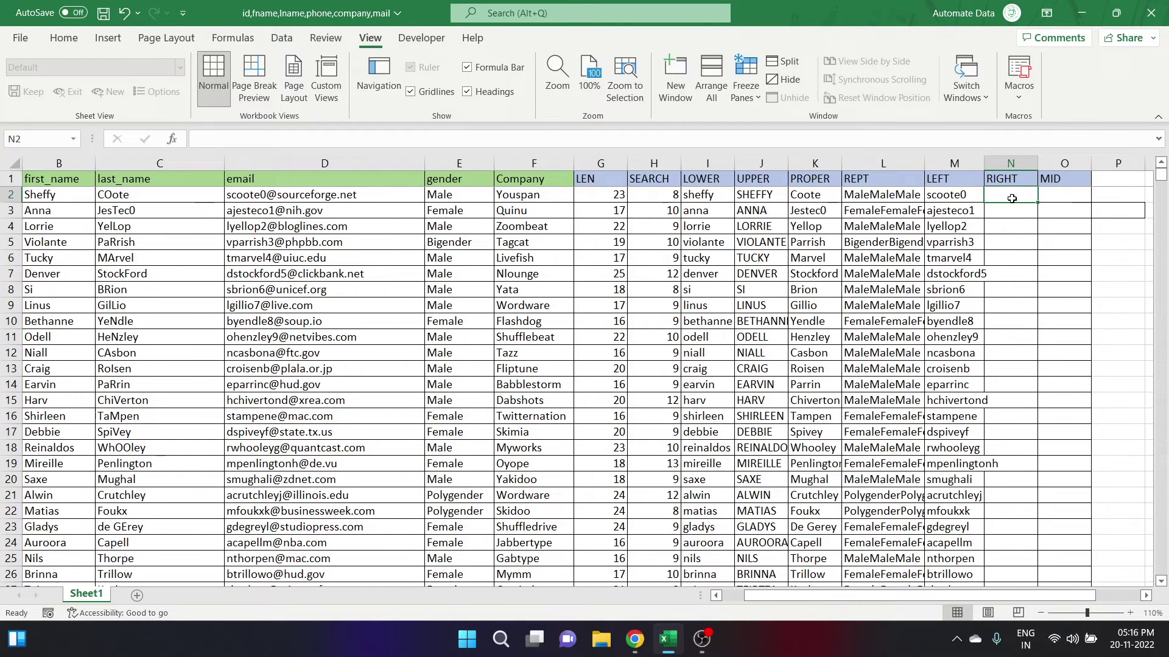
pyautogui.write('=RIGHT')
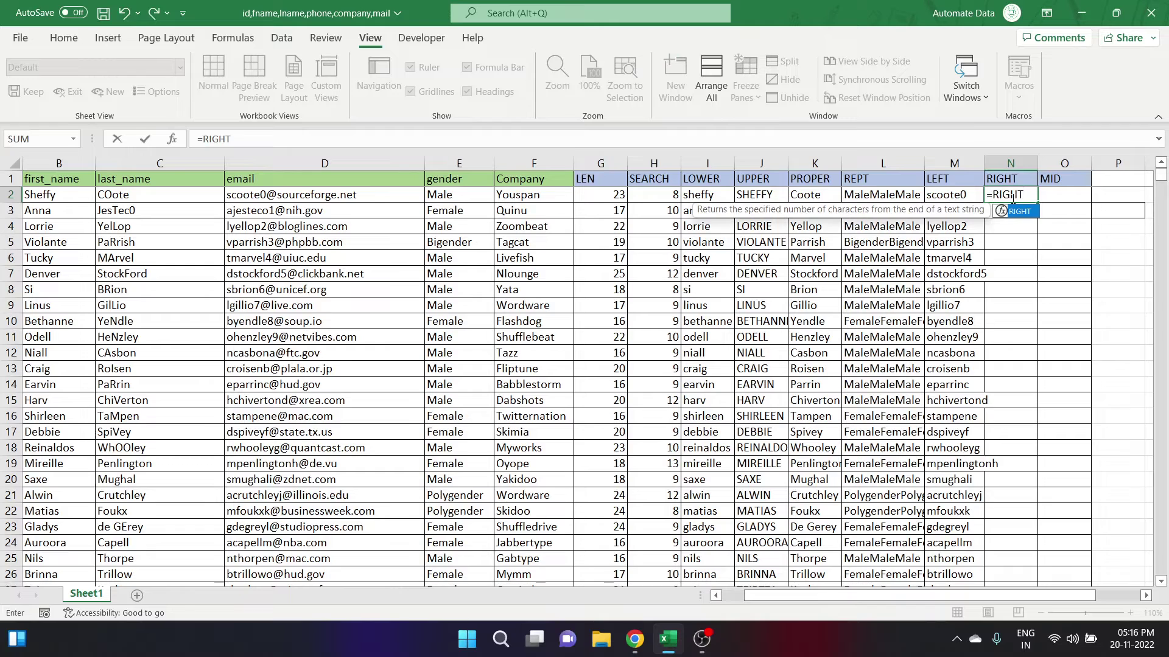
pyautogui.write('(')
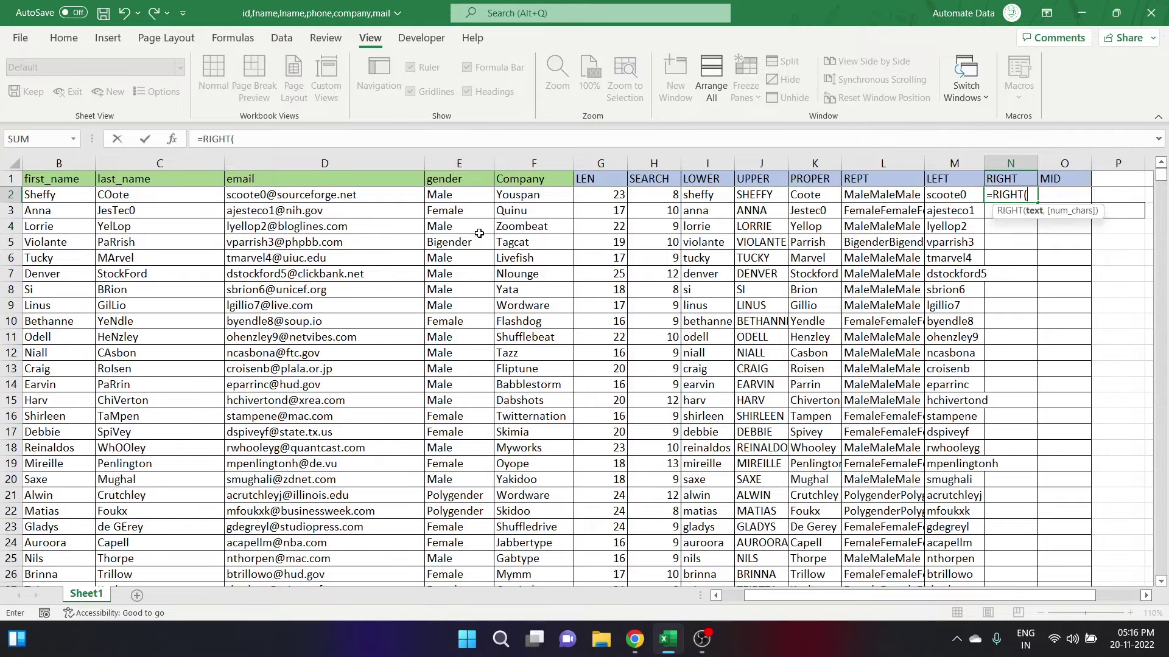
pyautogui.click(534, 198)
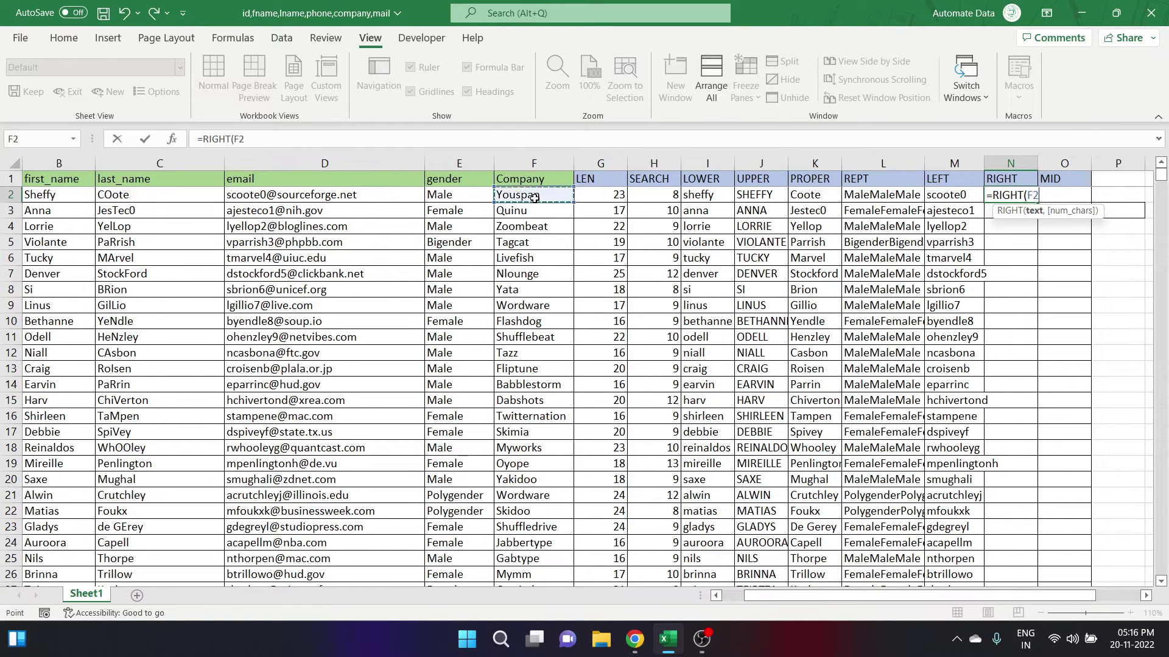
pyautogui.write(',3')
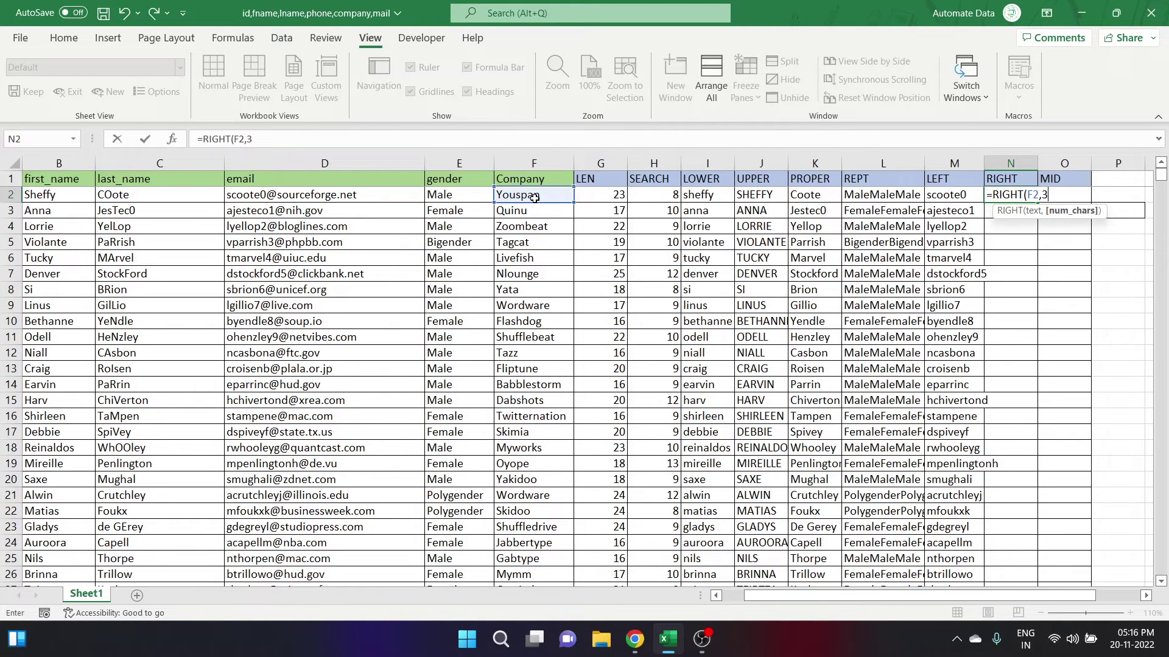
pyautogui.write(')')
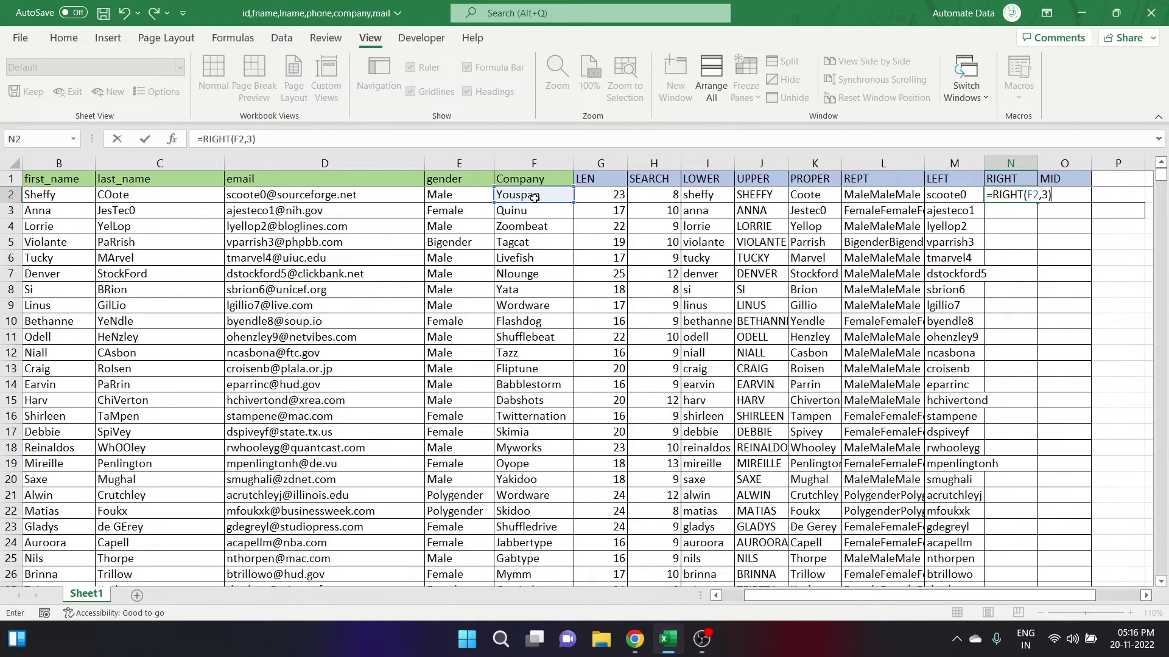
pyautogui.press('Return')
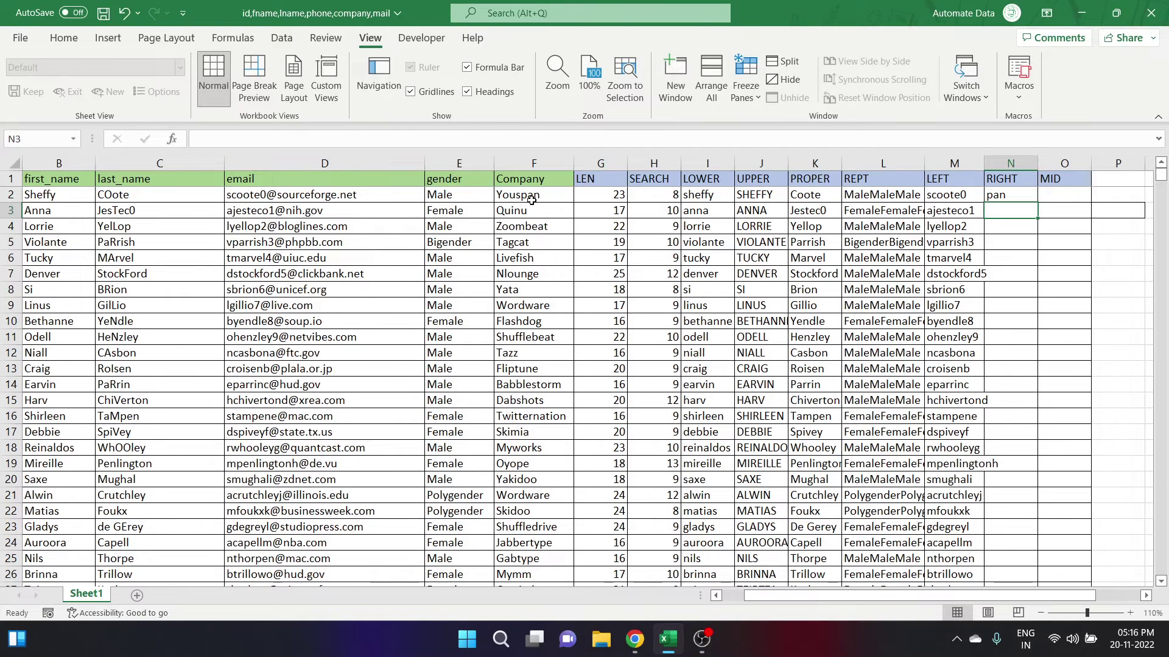
pyautogui.click(999, 195)
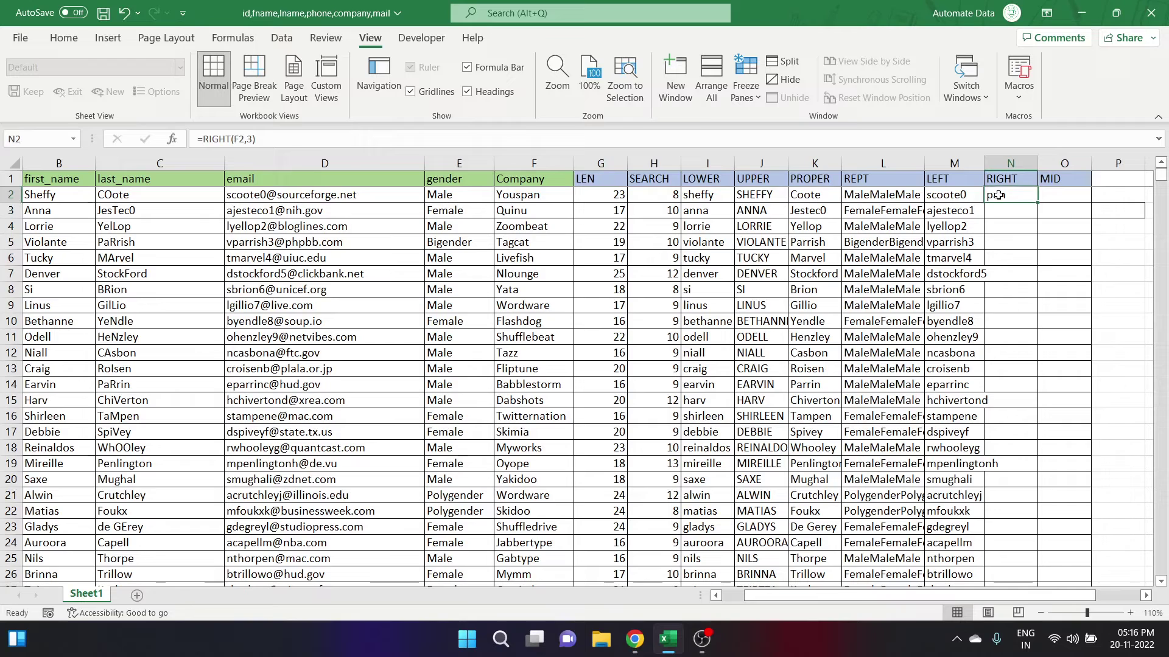
pyautogui.doubleClick(1039, 202)
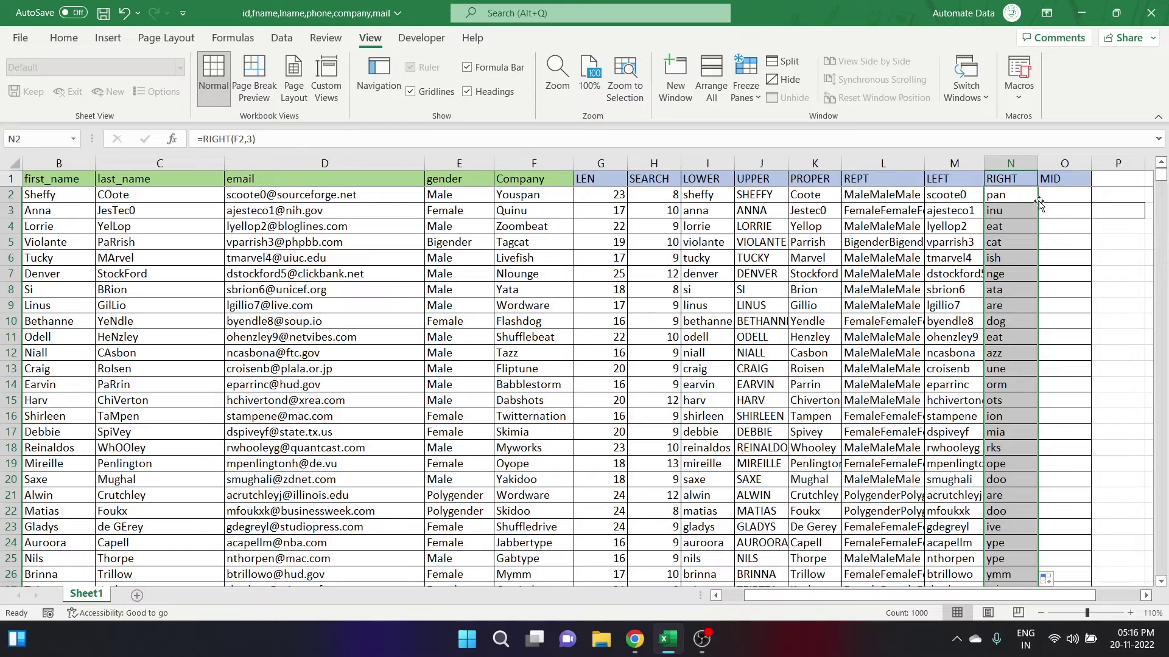
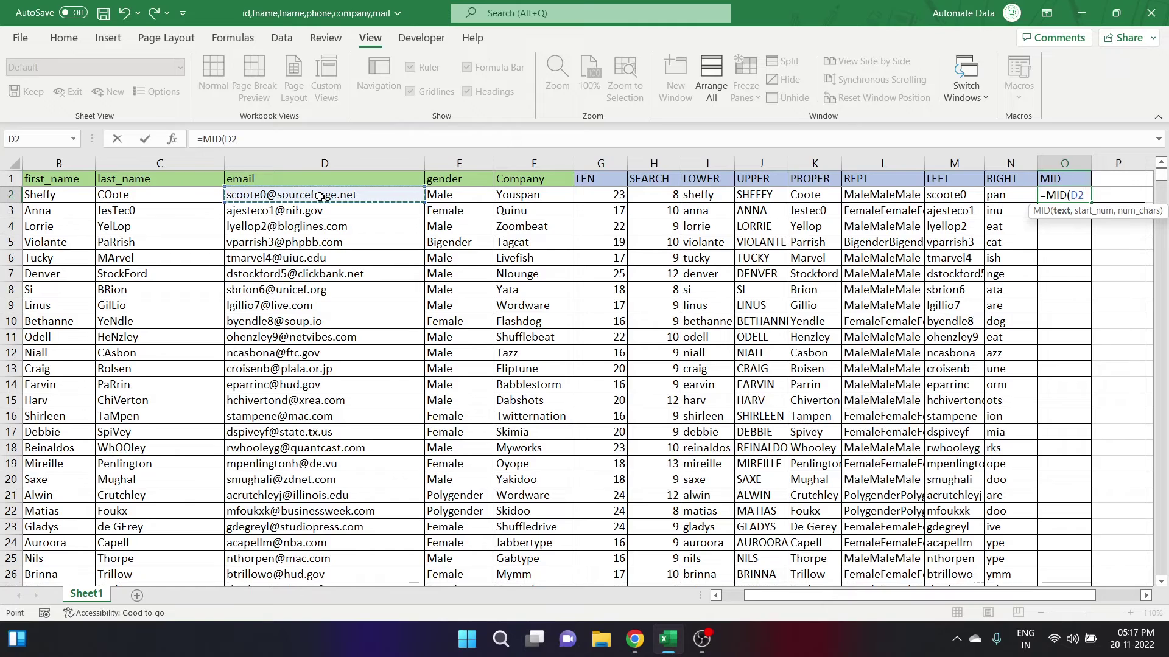
# Complete the O2 formula as =MID(D2,3,5) to extract five characters of the email starting at the third.
pyautogui.write(',')
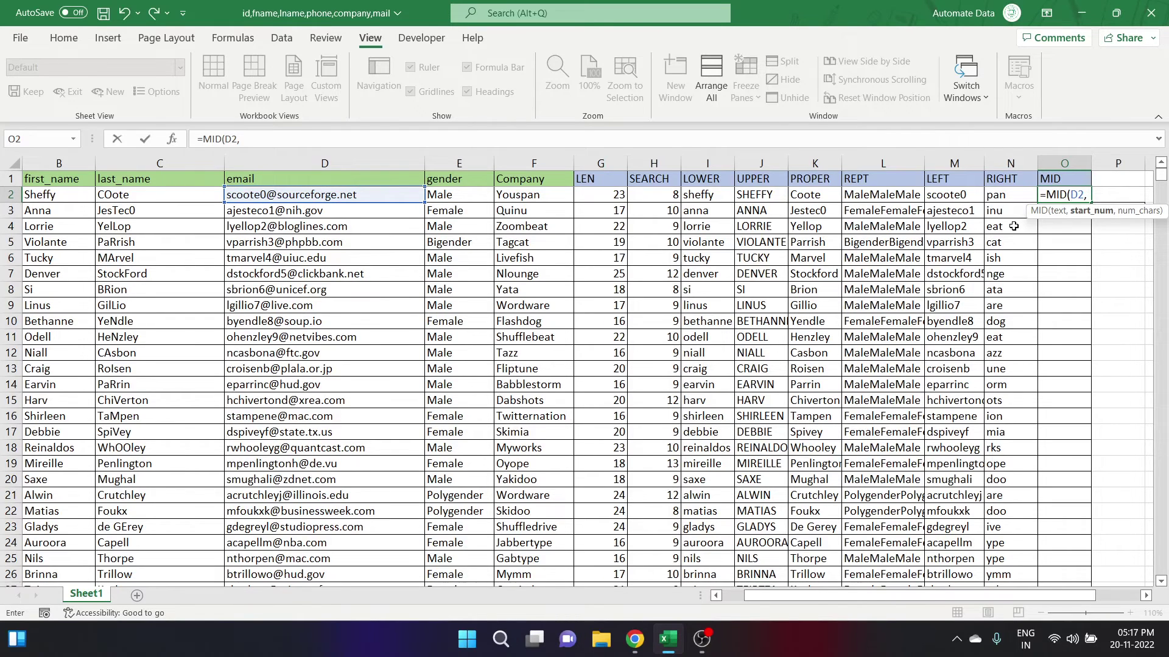
pyautogui.write('3,')
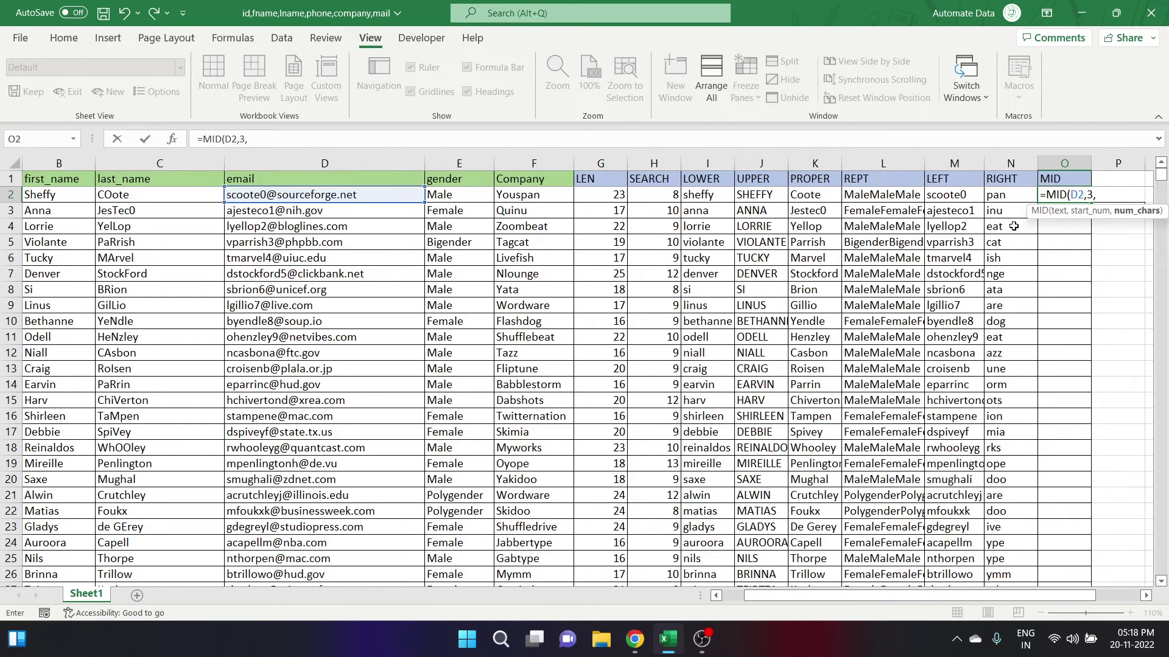
pyautogui.write('5')
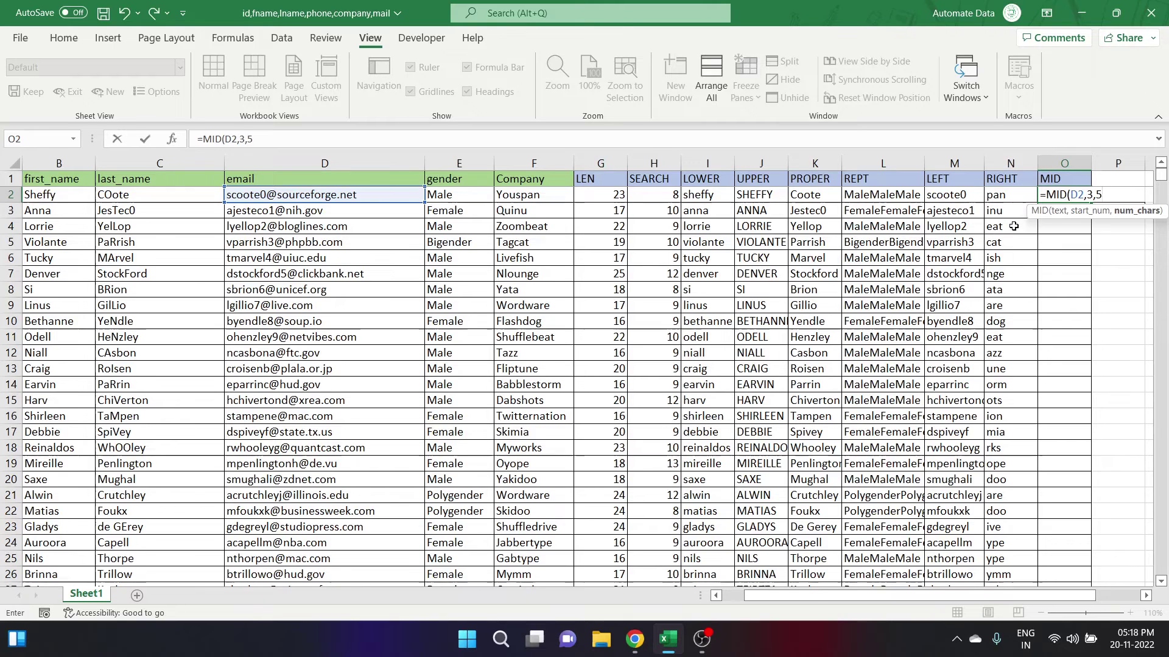
pyautogui.write(')')
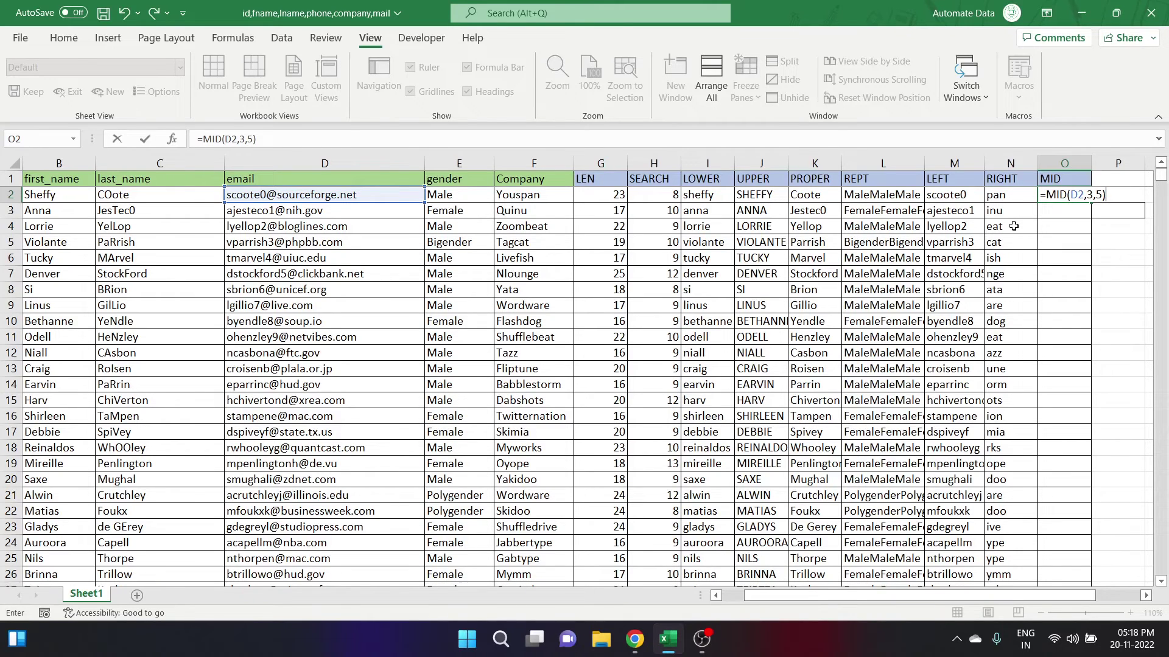
pyautogui.press('Return')
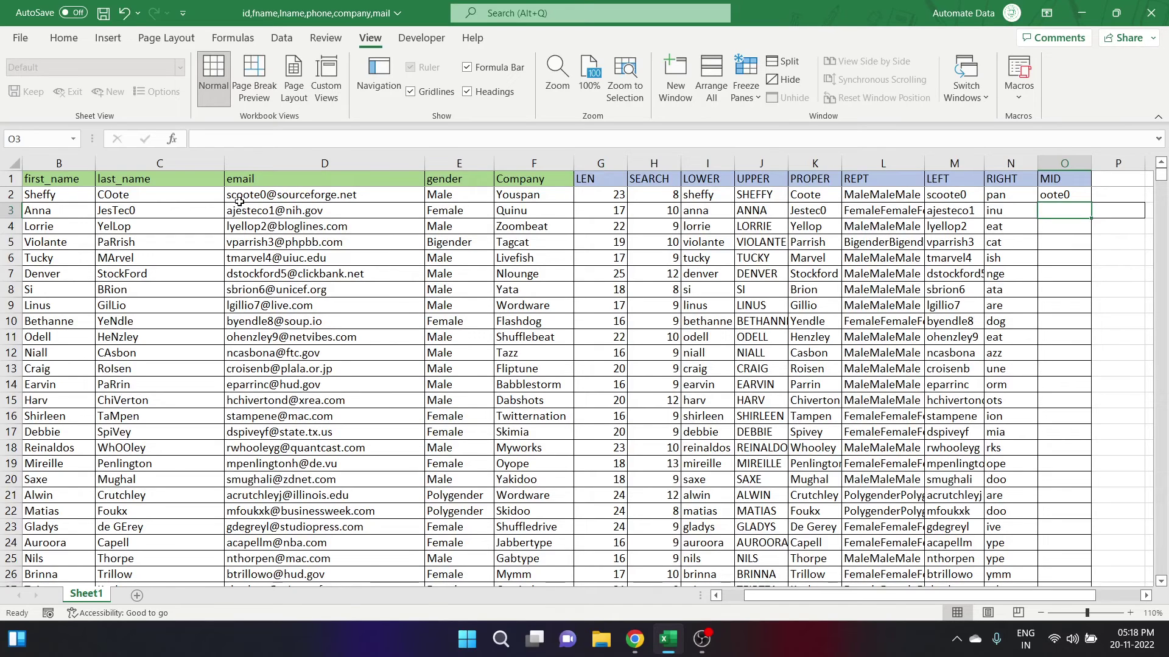
# Fill the O2 formula down the entire MID column and deselect the filled range.
pyautogui.click(1052, 194)
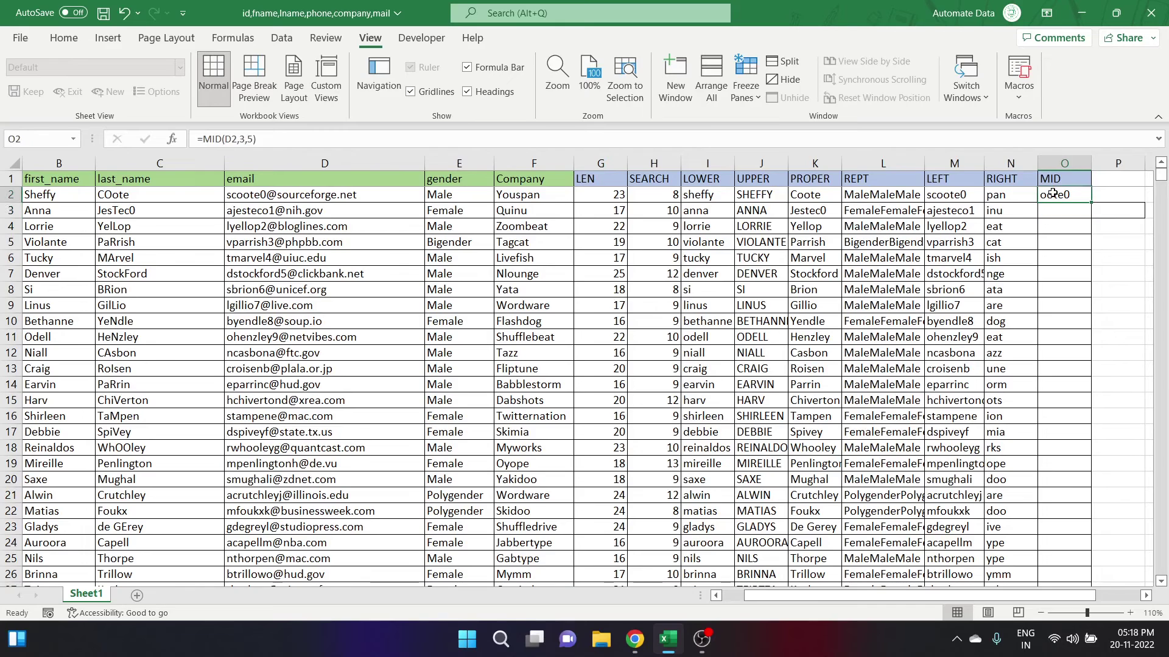
pyautogui.doubleClick(1092, 202)
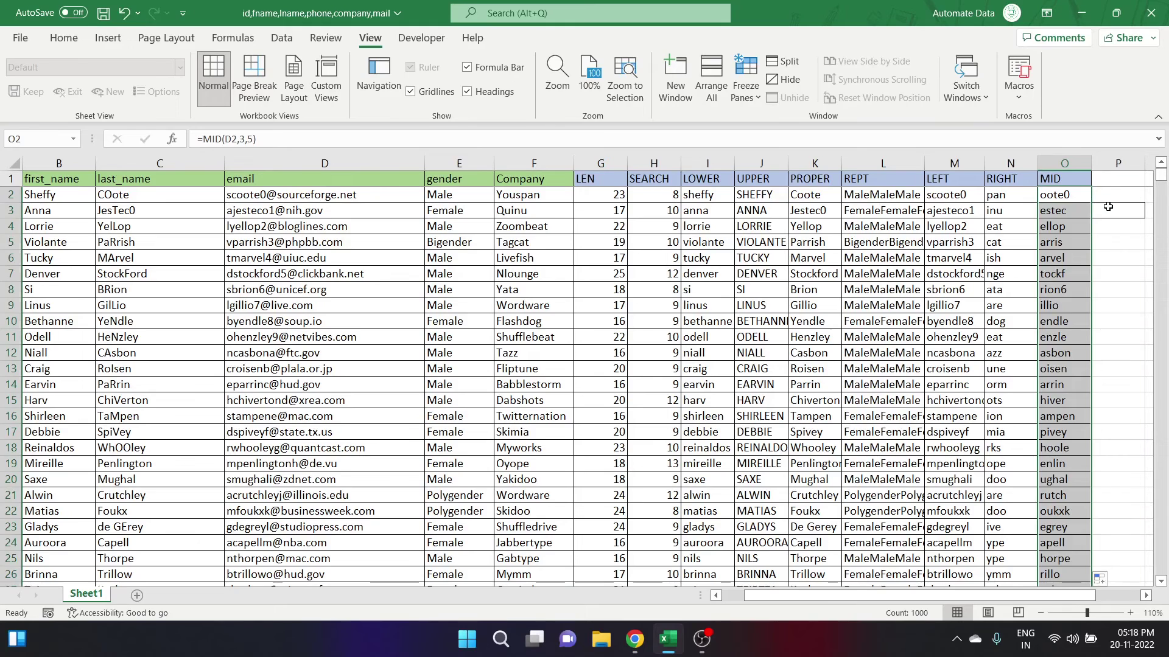
pyautogui.click(1107, 208)
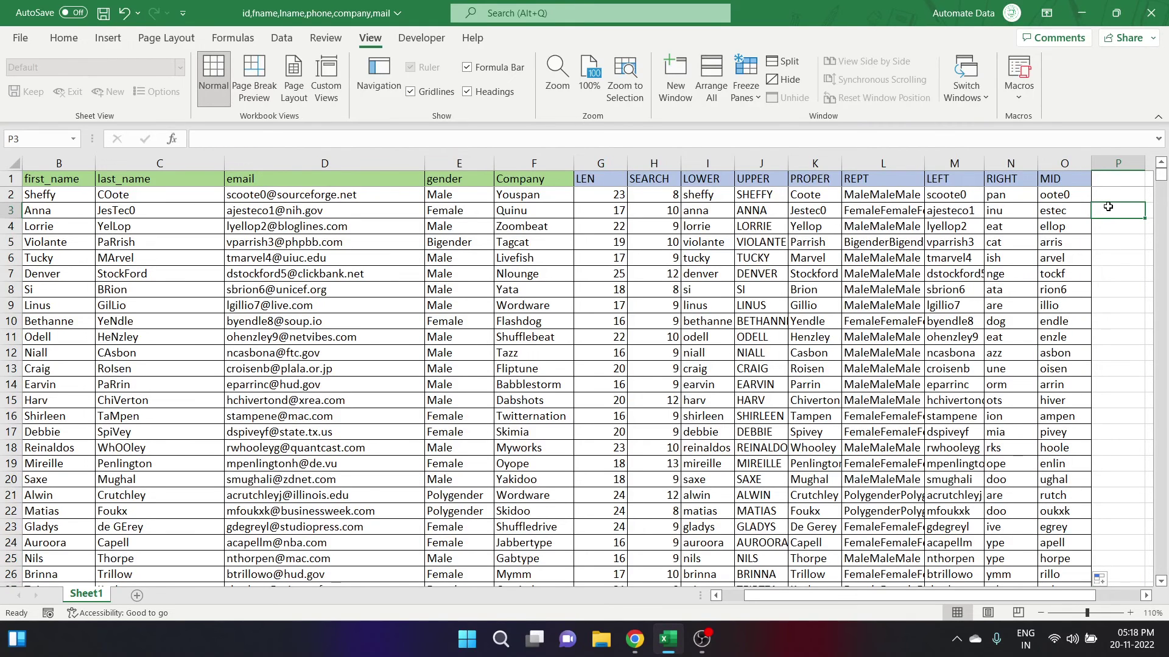